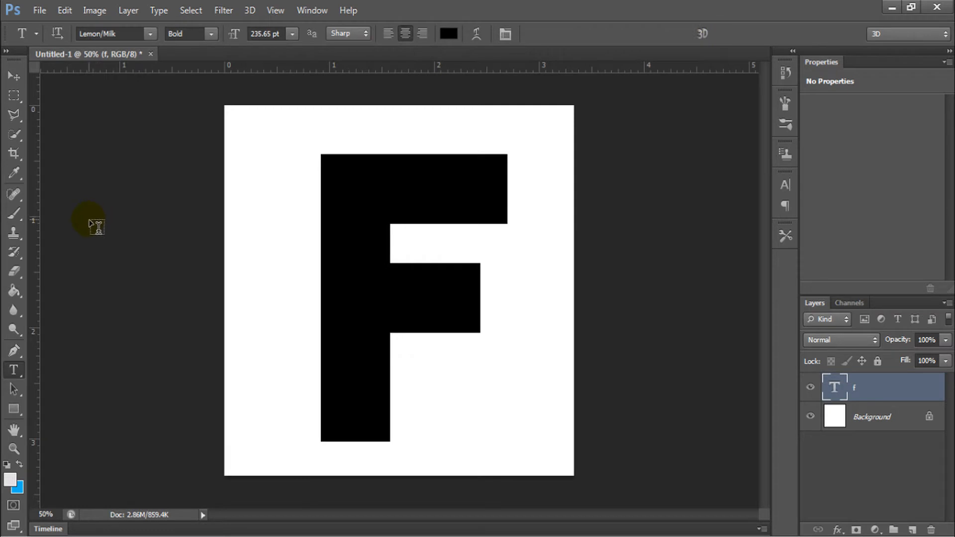
Select a thin horizontal strip across the middle arm of the letter F with the Rectangular Marquee tool
{"action": "left_click", "coordinate": [14, 96]}
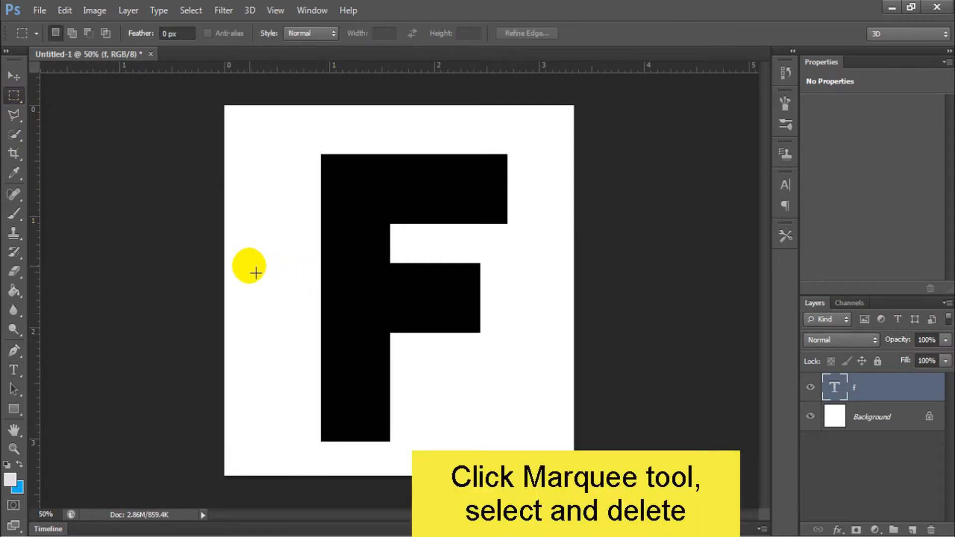
{"action": "left_click_drag", "start_coordinate": [245, 272], "coordinate": [551, 294]}
{"action": "left_click_drag", "start_coordinate": [508, 272], "coordinate": [510, 283]}
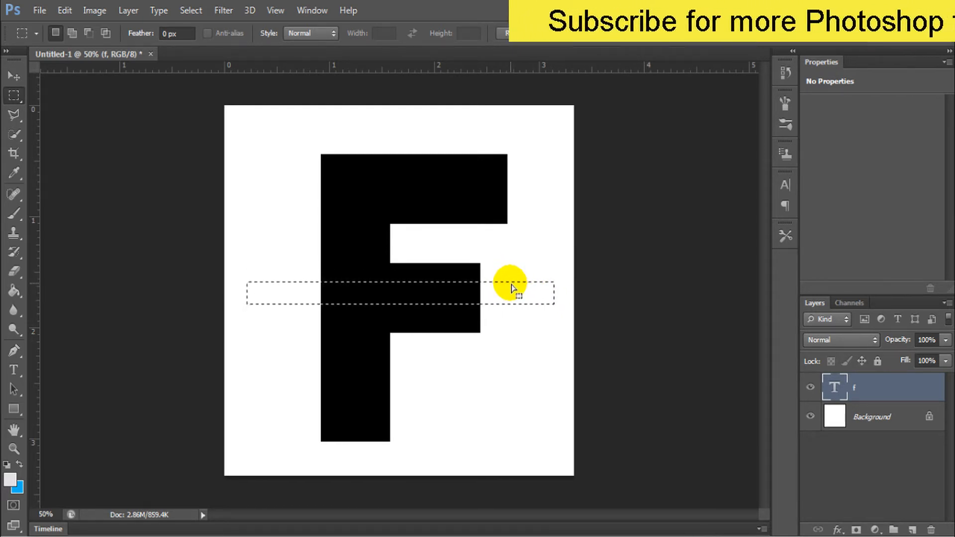
Rasterize the f type layer and delete the selected strip from the letter, leaving nothing selected
{"action": "key", "text": "Delete"}
{"action": "left_click", "coordinate": [482, 220]}
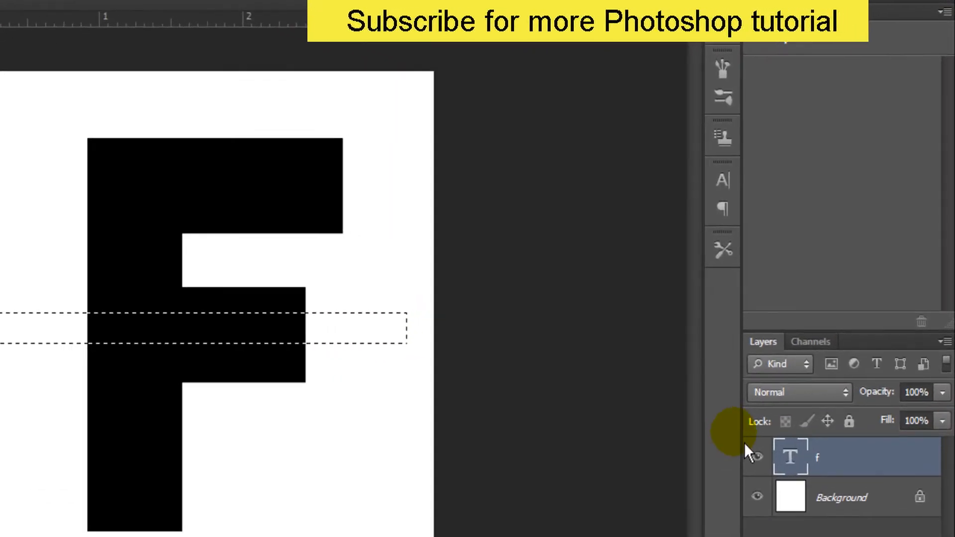
{"action": "right_click", "coordinate": [846, 457]}
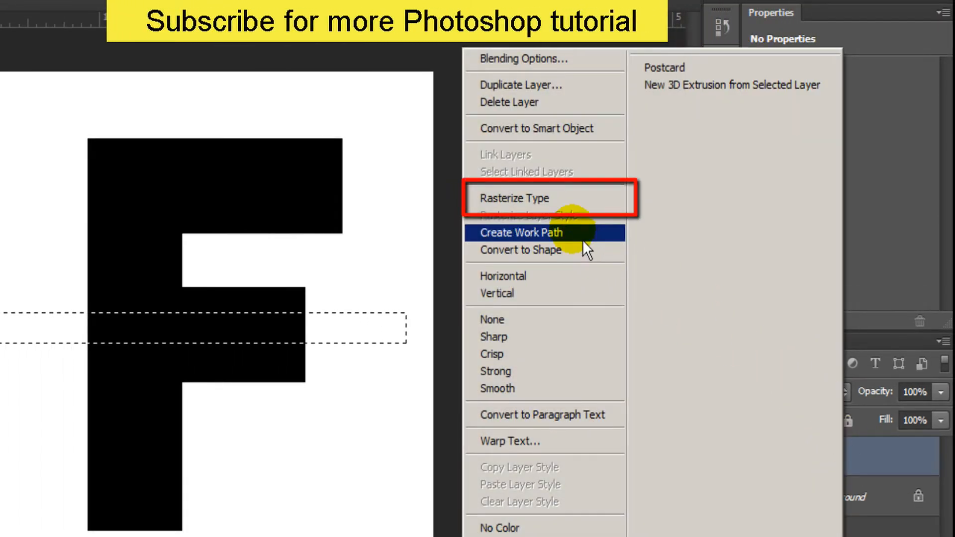
{"action": "left_click", "coordinate": [572, 199]}
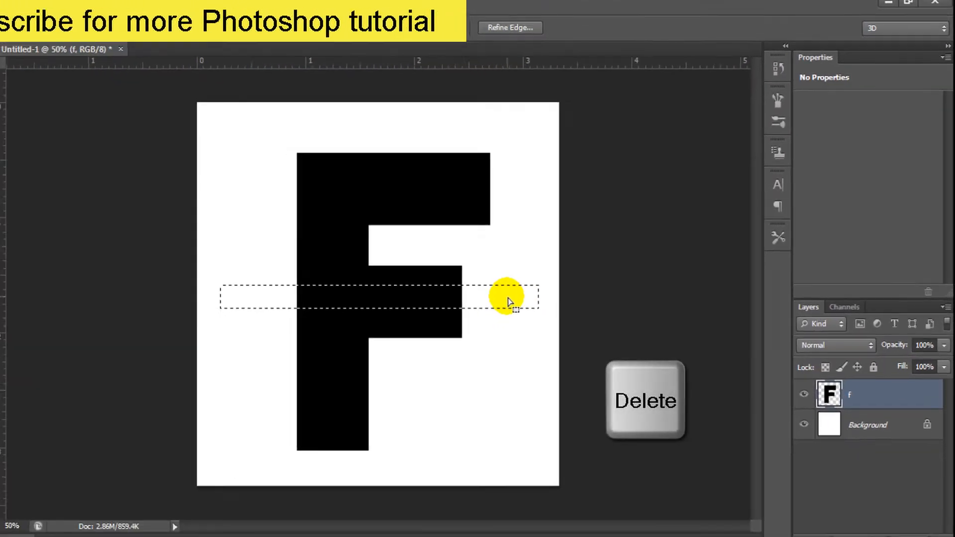
{"action": "key", "text": "Delete"}
{"action": "left_click", "coordinate": [518, 306]}
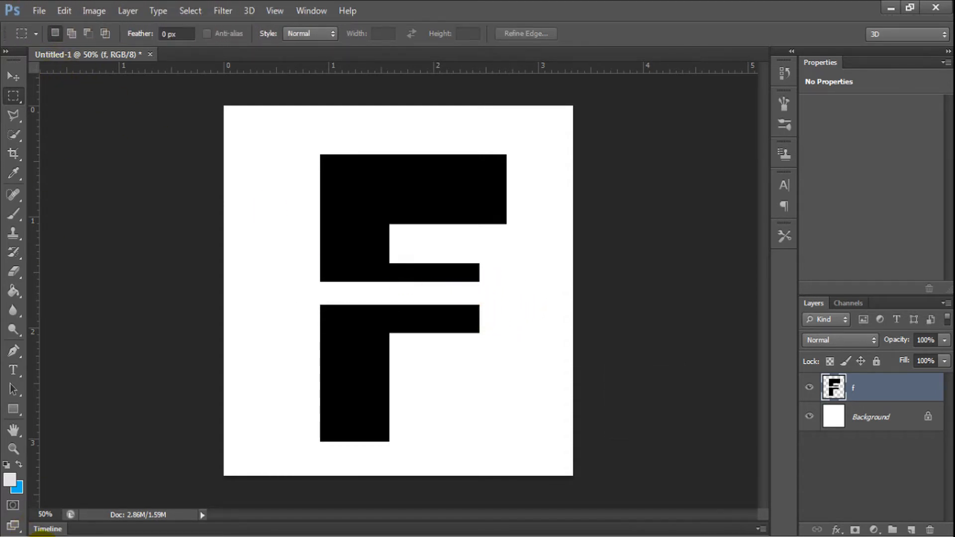
{"action": "left_click", "coordinate": [54, 536]}
{"action": "left_click_drag", "start_coordinate": [712, 304], "coordinate": [414, 267]}
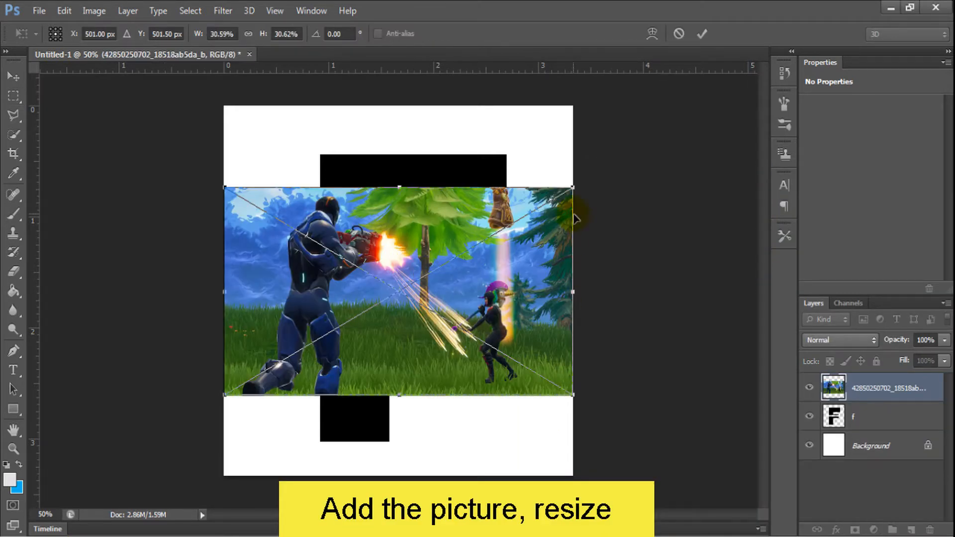
{"action": "left_click_drag", "start_coordinate": [573, 188], "coordinate": [711, 106]}
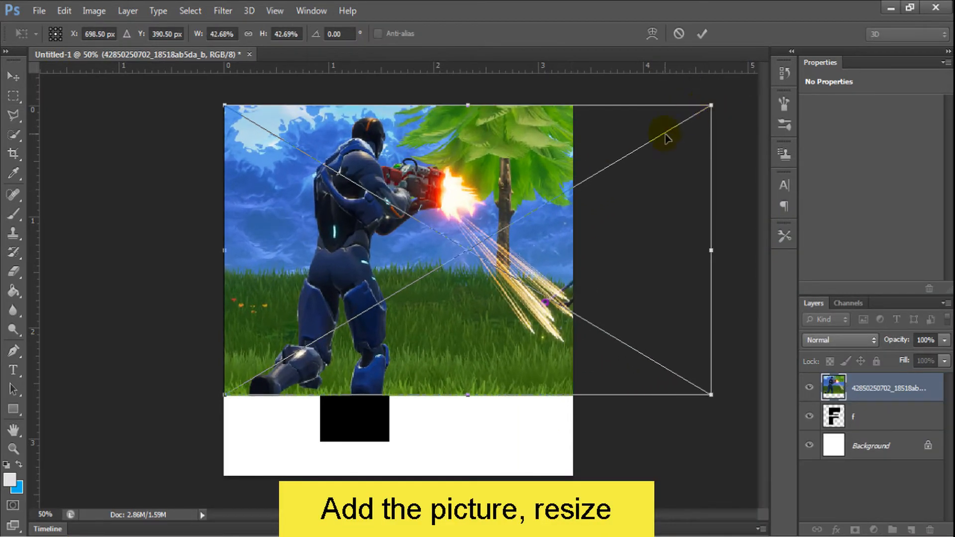
{"action": "left_click_drag", "start_coordinate": [233, 398], "coordinate": [71, 487]}
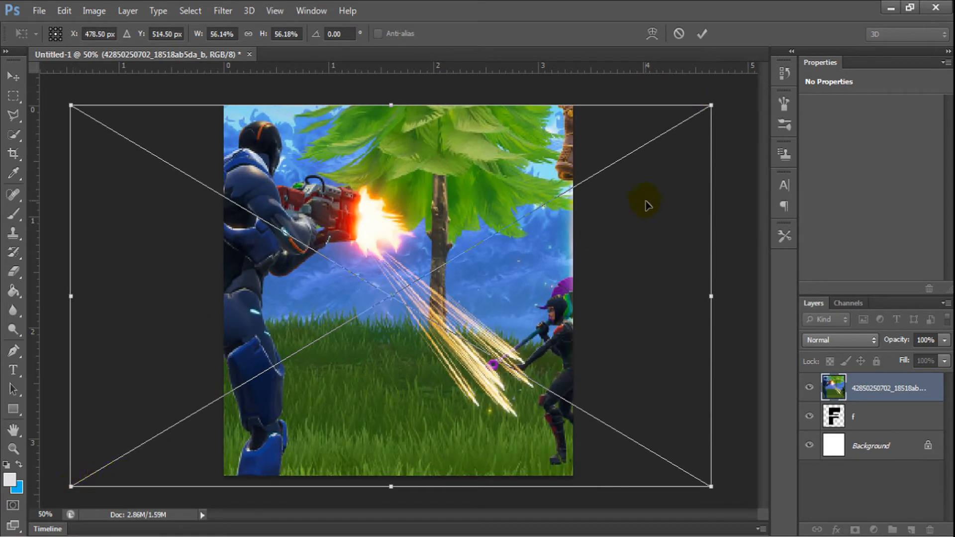
{"action": "left_click", "coordinate": [702, 34]}
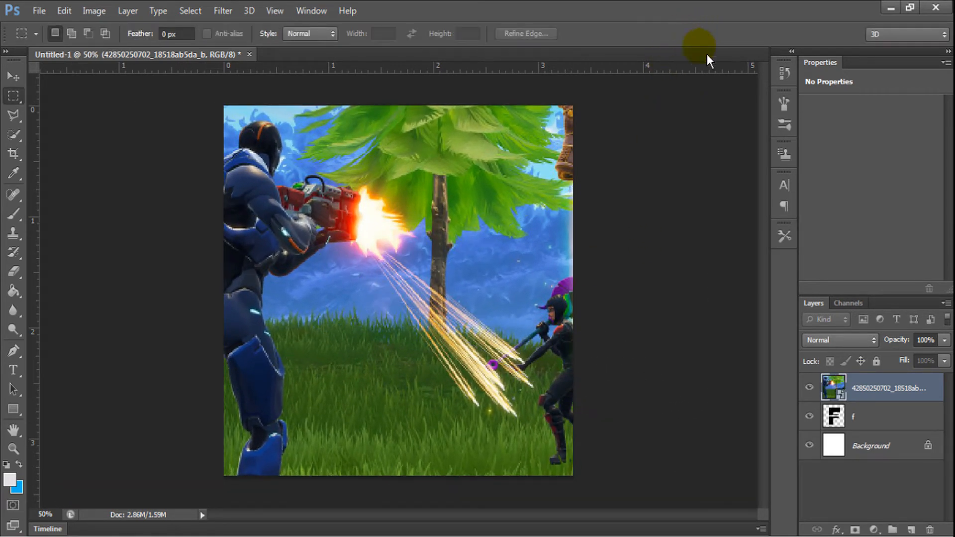
Clip the battle picture to the letter F with a clipping mask and shift it slightly within the letter
{"action": "right_click", "coordinate": [857, 383]}
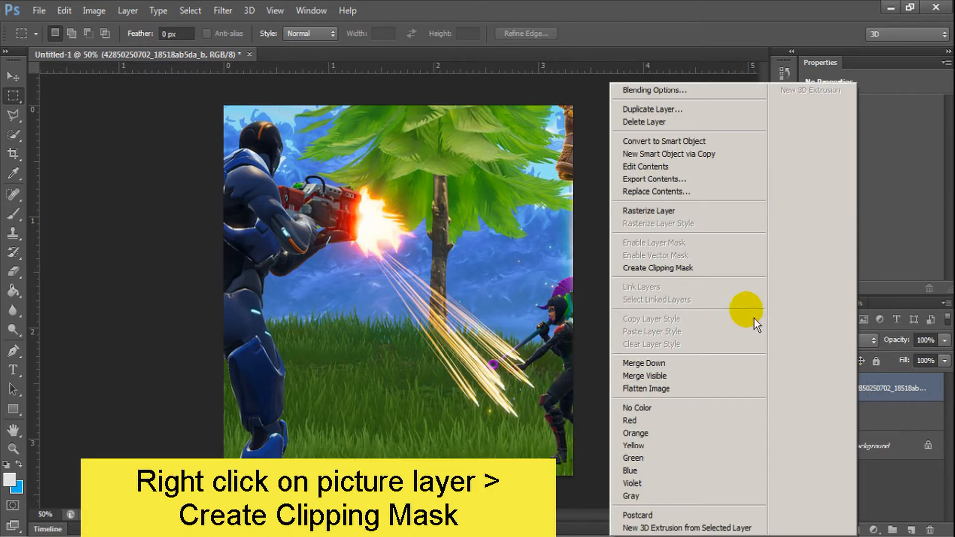
{"action": "left_click", "coordinate": [731, 268]}
{"action": "key", "text": "v"}
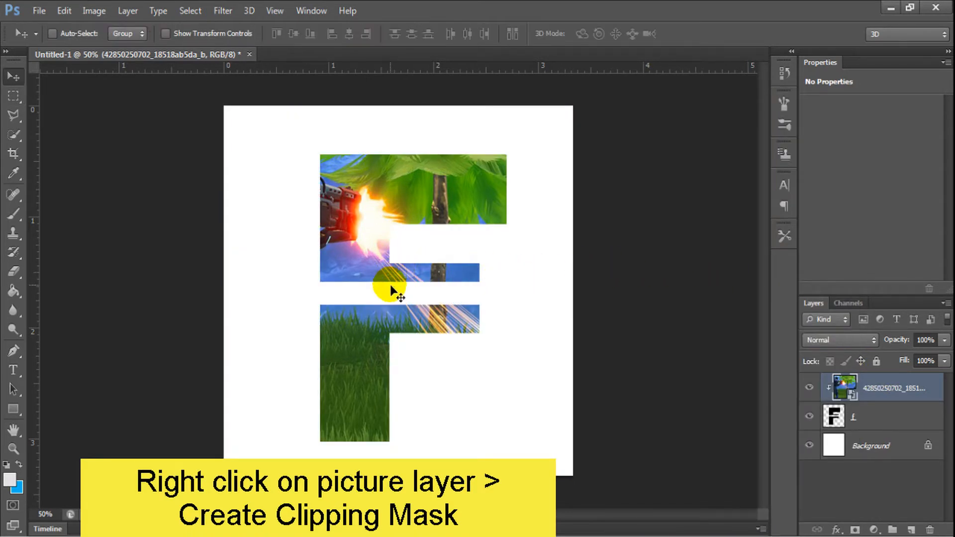
{"action": "left_click_drag", "start_coordinate": [390, 283], "coordinate": [372, 326]}
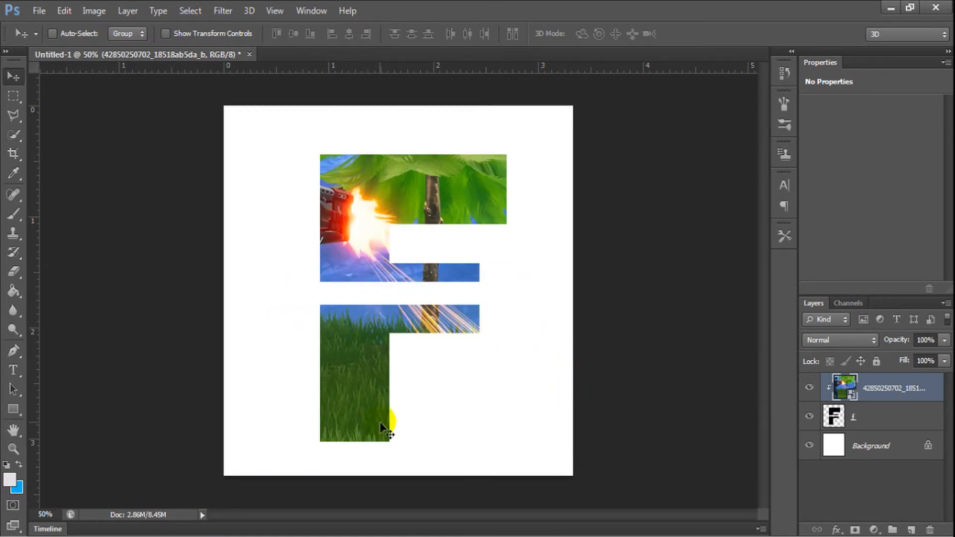
Place the Fortnite character picture above the other layers and scale it to about 35%
{"action": "left_click", "coordinate": [63, 536]}
{"action": "left_click_drag", "start_coordinate": [760, 281], "coordinate": [426, 292]}
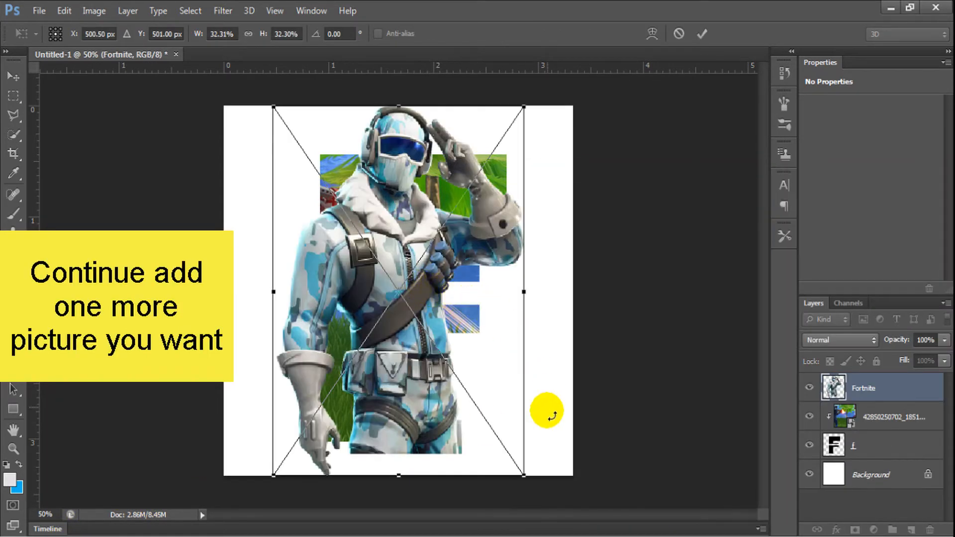
{"action": "left_click_drag", "start_coordinate": [523, 475], "coordinate": [543, 513]}
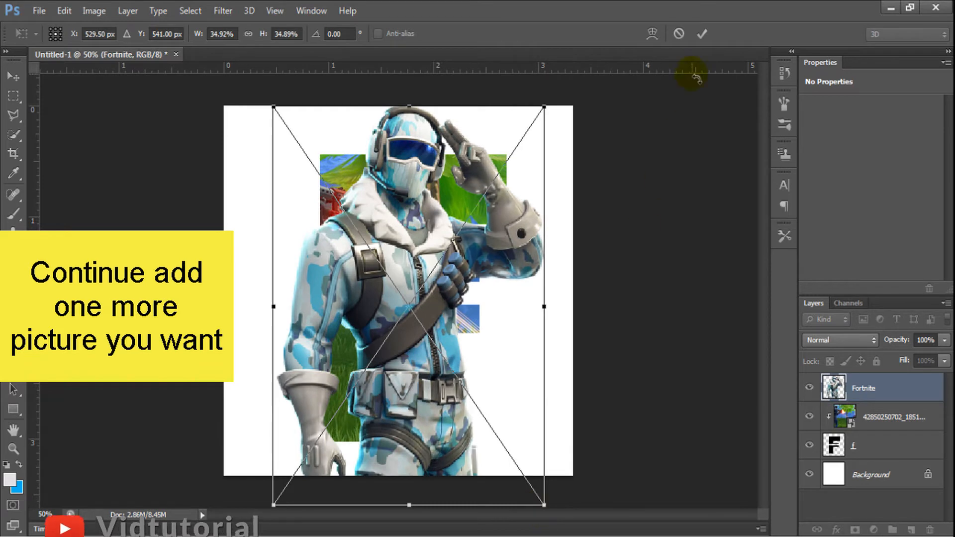
{"action": "left_click", "coordinate": [702, 34]}
Clip the Fortnite layer to the letter F and move it down so the character's head sits in the top arm
{"action": "right_click", "coordinate": [858, 382]}
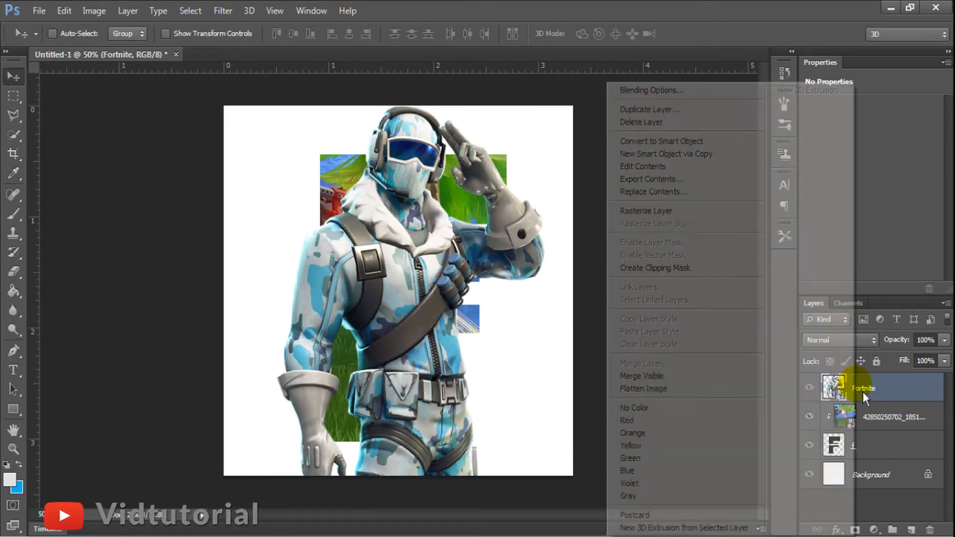
{"action": "left_click", "coordinate": [732, 268]}
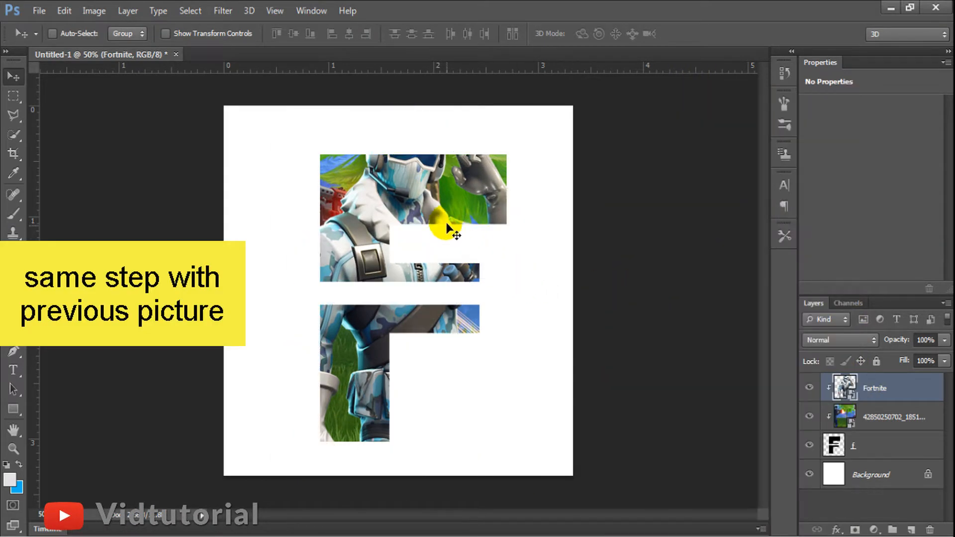
{"action": "mouse_move", "coordinate": [444, 222]}
{"action": "left_mouse_down"}
{"action": "mouse_move", "coordinate": [443, 214]}
{"action": "mouse_move", "coordinate": [445, 241]}
{"action": "left_mouse_up"}
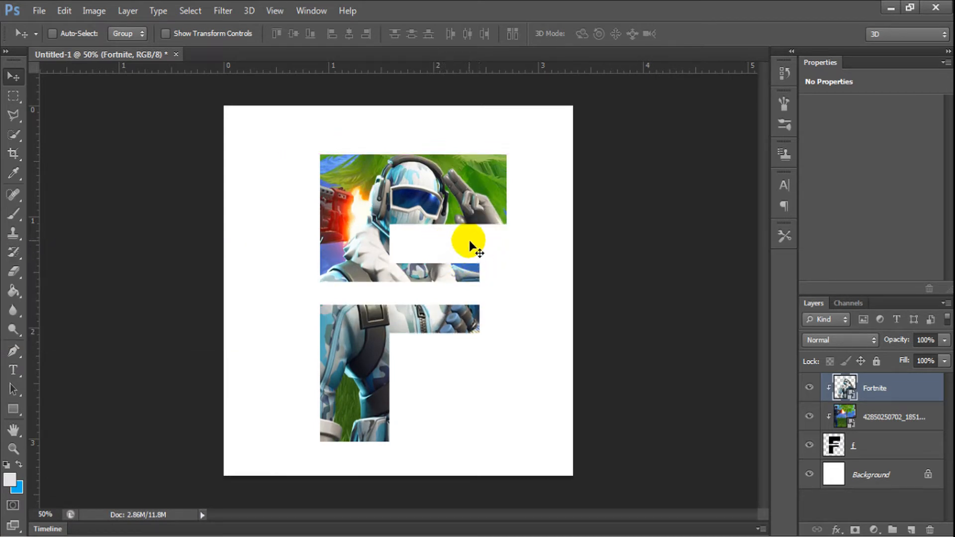
Scale the Fortnite character down with Free Transform so that more of the figure fits inside the letter
{"action": "key", "text": "ctrl+t"}
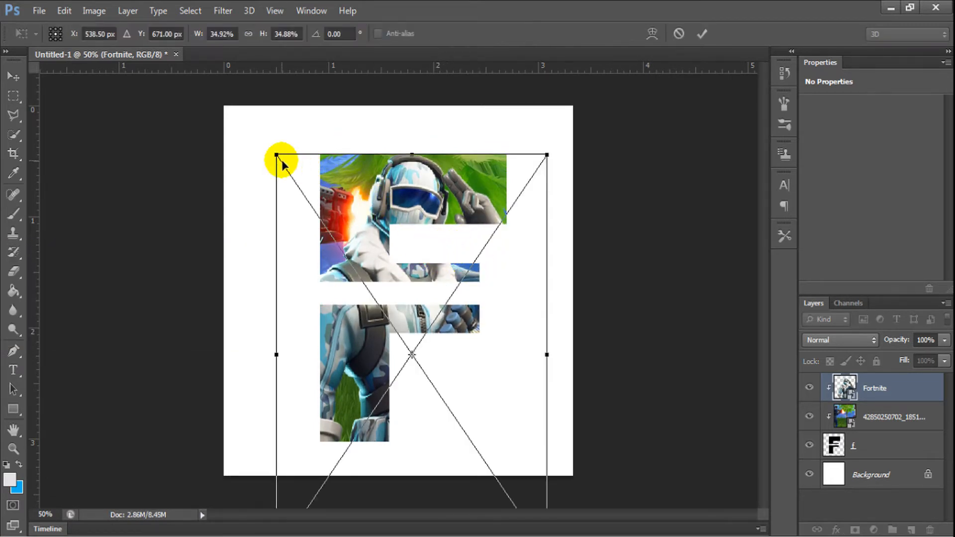
{"action": "left_click_drag", "start_coordinate": [276, 155], "coordinate": [334, 207]}
{"action": "left_click", "coordinate": [702, 34]}
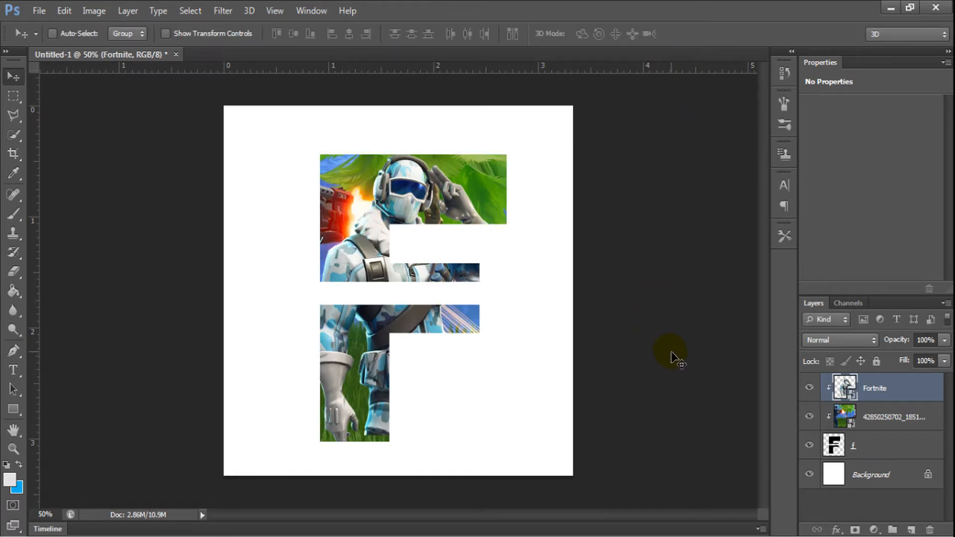
Add a black outside Stroke layer effect of 13 px to the f layer
{"action": "left_click", "coordinate": [832, 446]}
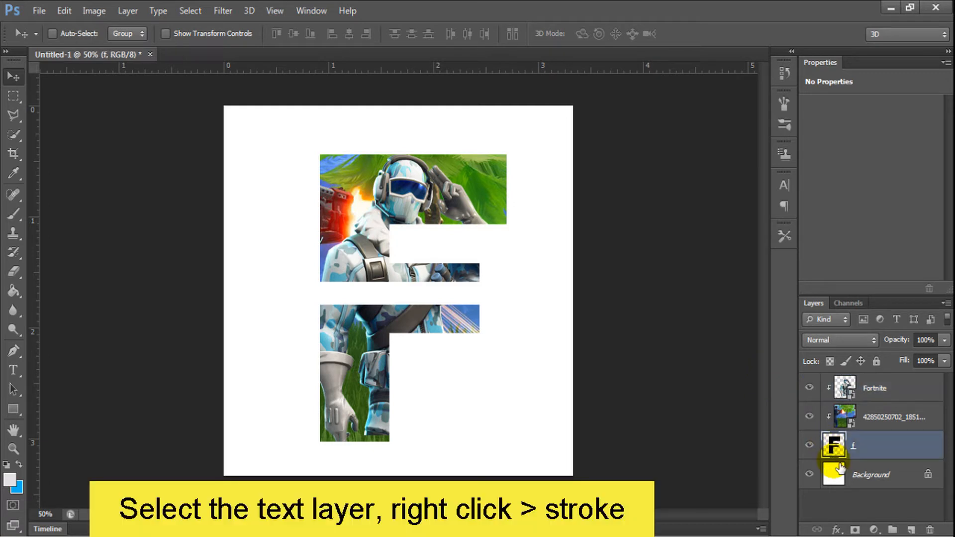
{"action": "left_click", "coordinate": [841, 532]}
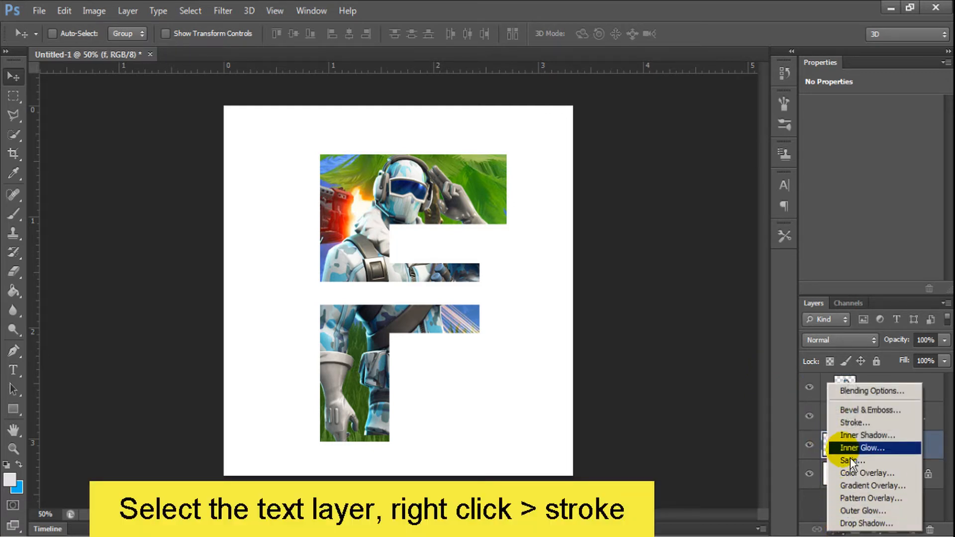
{"action": "left_click", "coordinate": [854, 427]}
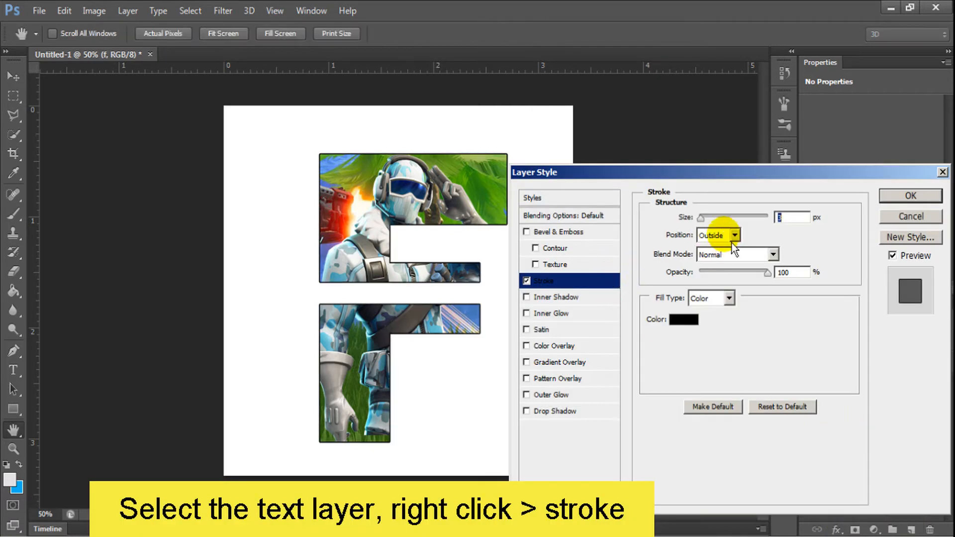
{"action": "left_click_drag", "start_coordinate": [708, 224], "coordinate": [714, 223]}
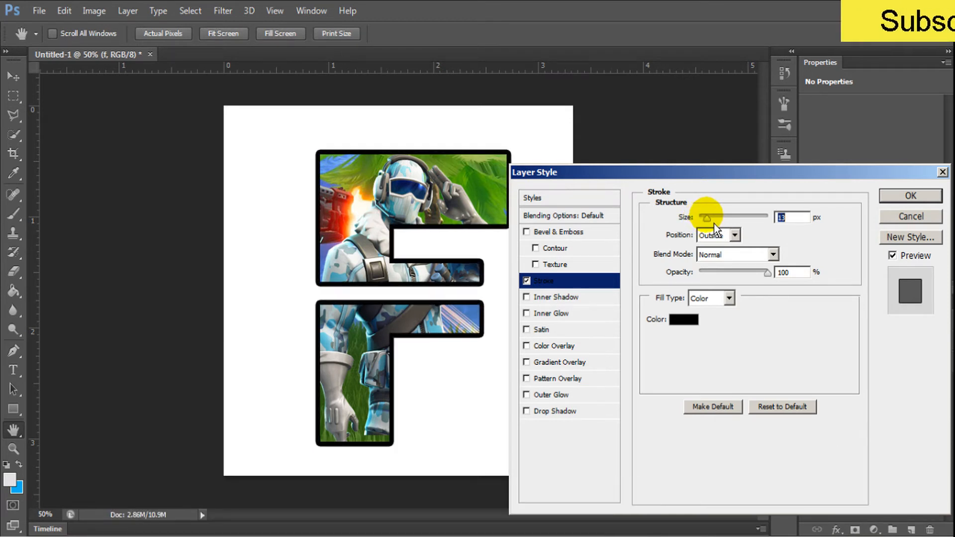
{"action": "left_click", "coordinate": [910, 197]}
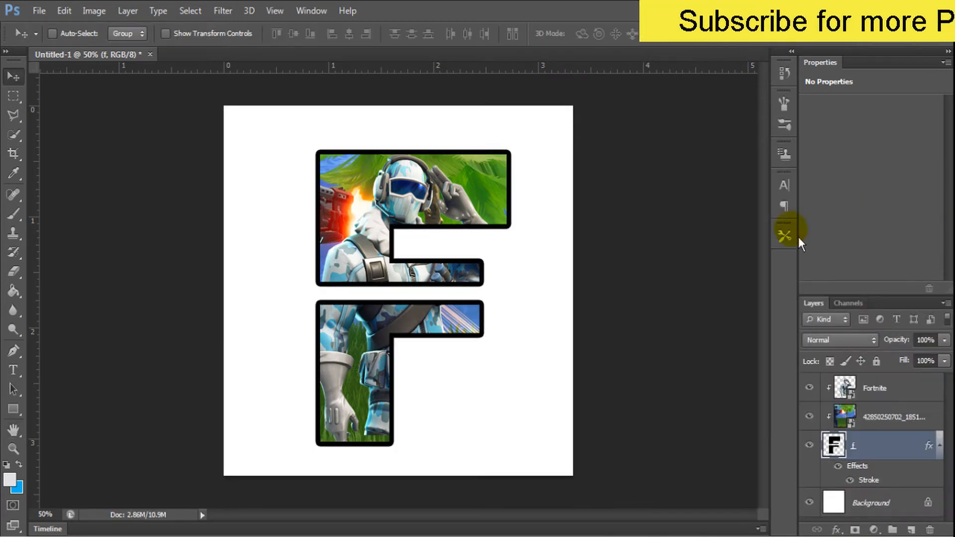
Duplicate the f layer together with its two clipped picture layers and merge the copies into one layer
{"action": "left_click", "coordinate": [884, 416], "text": "shift"}
{"action": "left_click", "coordinate": [889, 391], "text": "shift"}
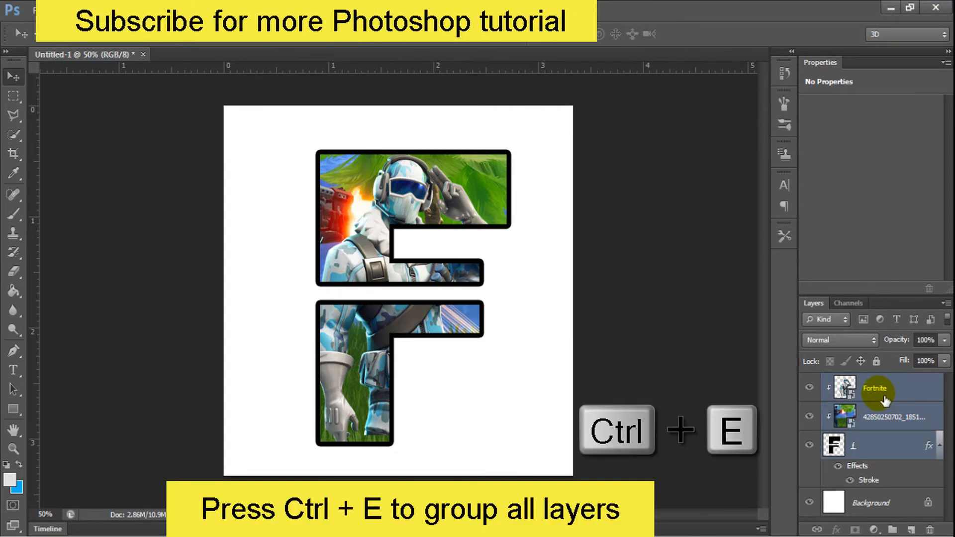
{"action": "key", "text": "ctrl+j"}
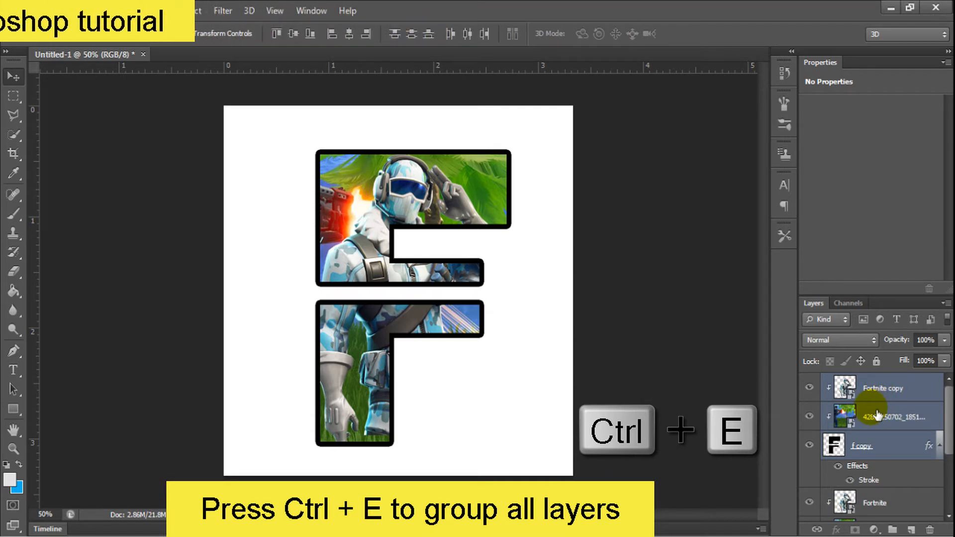
{"action": "key", "text": "ctrl+e"}
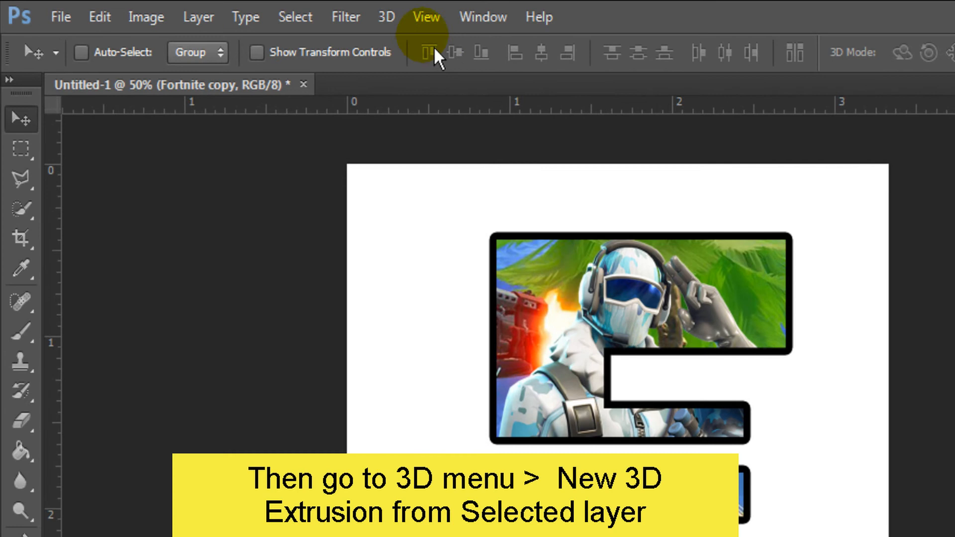
Create a new 3D extrusion from the merged layer and orbit the camera to an angled view of the letter's side faces
{"action": "left_click", "coordinate": [400, 25]}
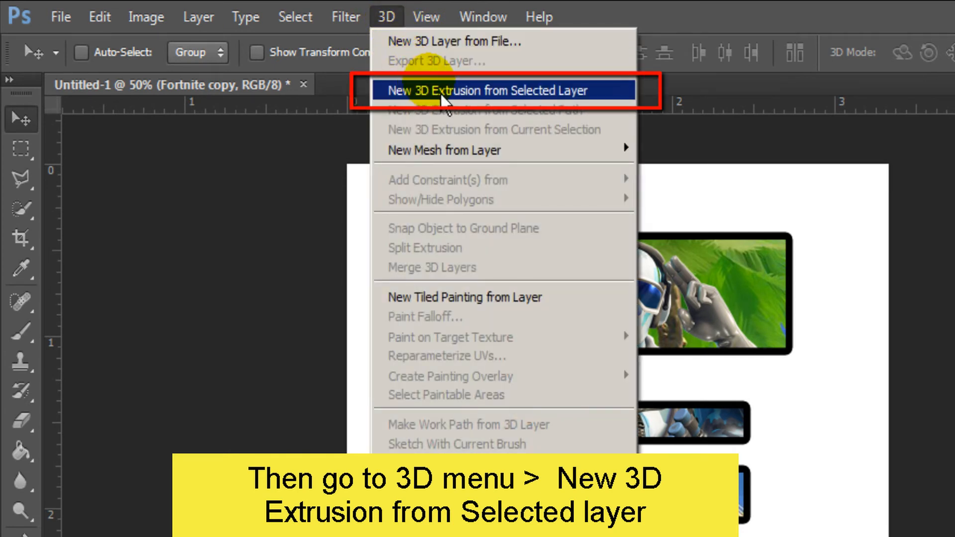
{"action": "left_click", "coordinate": [502, 92]}
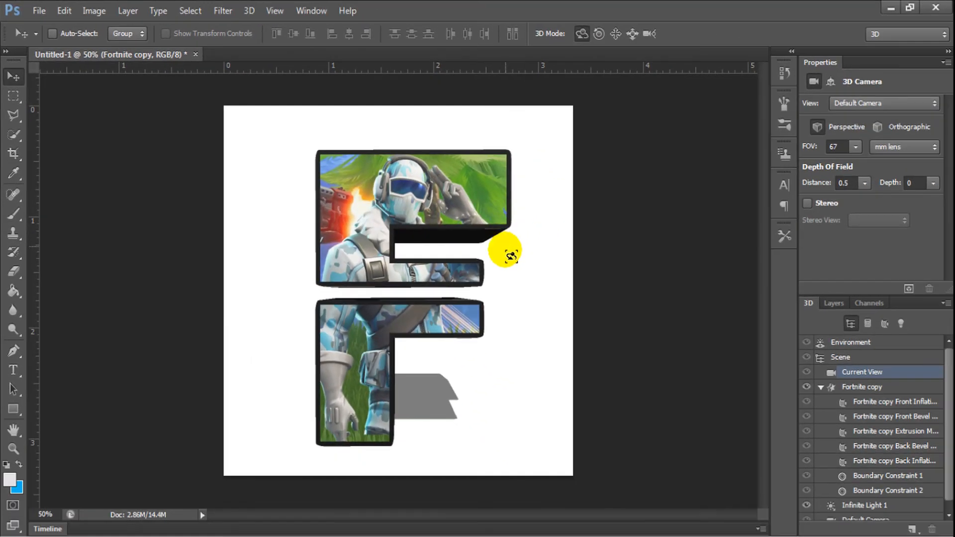
{"action": "left_click_drag", "start_coordinate": [552, 306], "coordinate": [533, 324]}
{"action": "mouse_move", "coordinate": [487, 294]}
{"action": "left_mouse_down"}
{"action": "mouse_move", "coordinate": [505, 284]}
{"action": "mouse_move", "coordinate": [531, 294]}
{"action": "mouse_move", "coordinate": [490, 293]}
{"action": "left_mouse_up"}
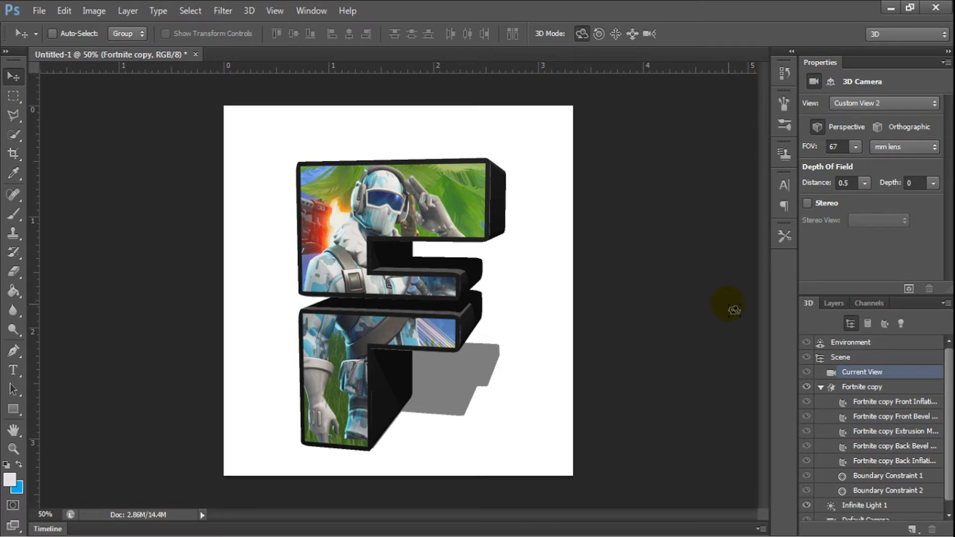
Try several shape presets on the Fortnite copy mesh and apply one with beveled front edges
{"action": "left_click", "coordinate": [879, 331]}
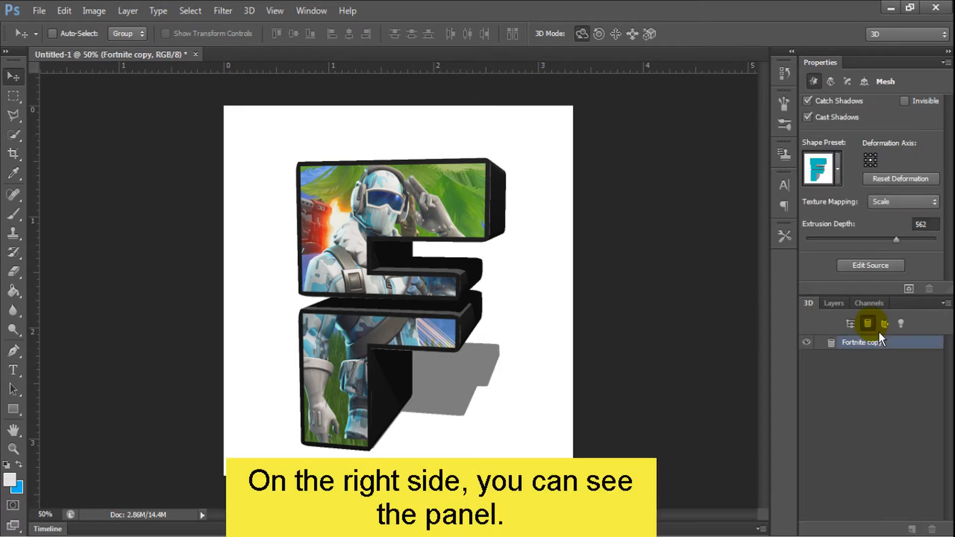
{"action": "left_click", "coordinate": [841, 171]}
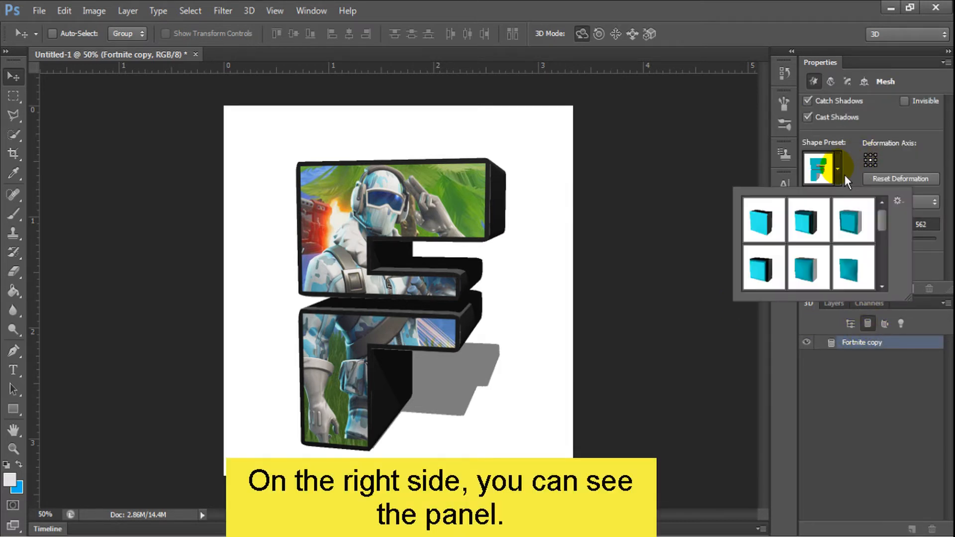
{"action": "left_click", "coordinate": [770, 225]}
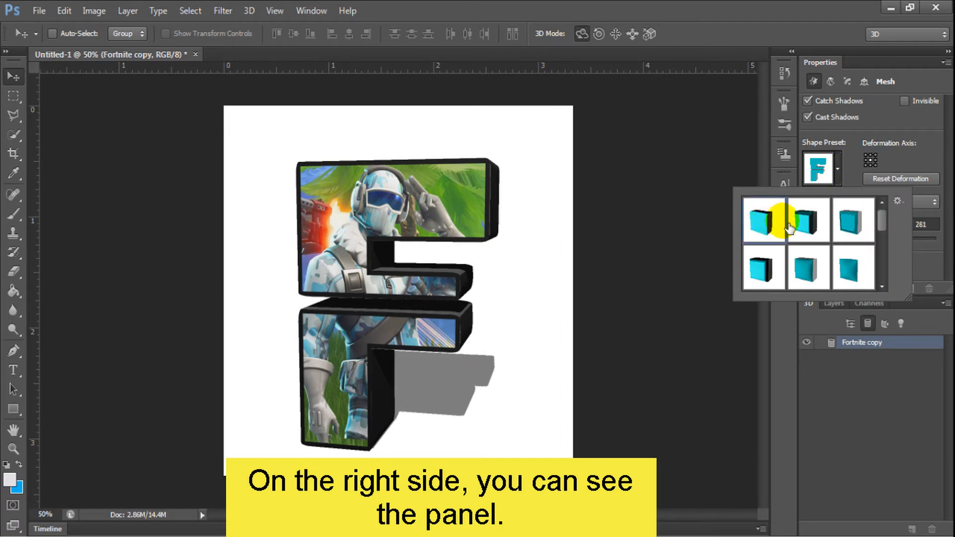
{"action": "left_click", "coordinate": [806, 221]}
{"action": "left_click", "coordinate": [849, 218]}
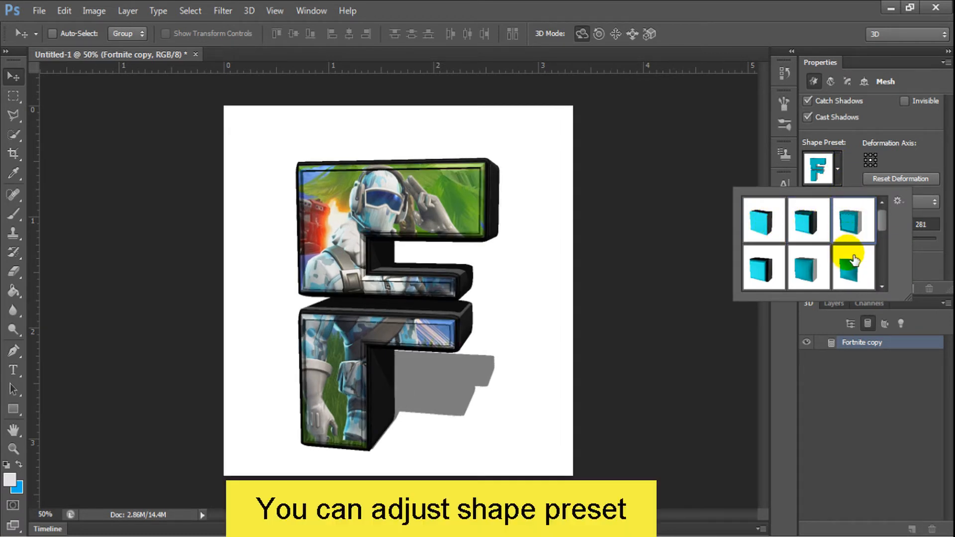
{"action": "left_click", "coordinate": [799, 274]}
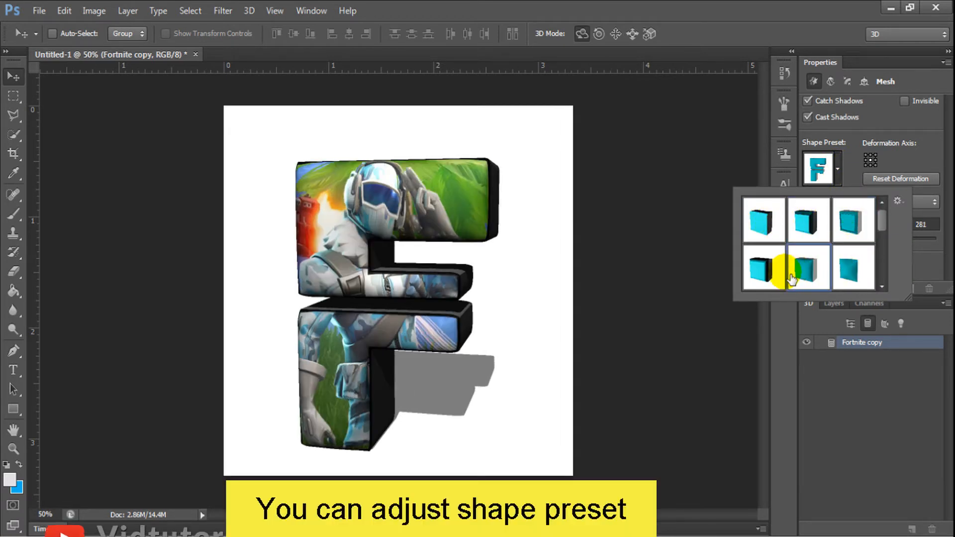
{"action": "left_click", "coordinate": [821, 272]}
{"action": "left_click", "coordinate": [854, 224]}
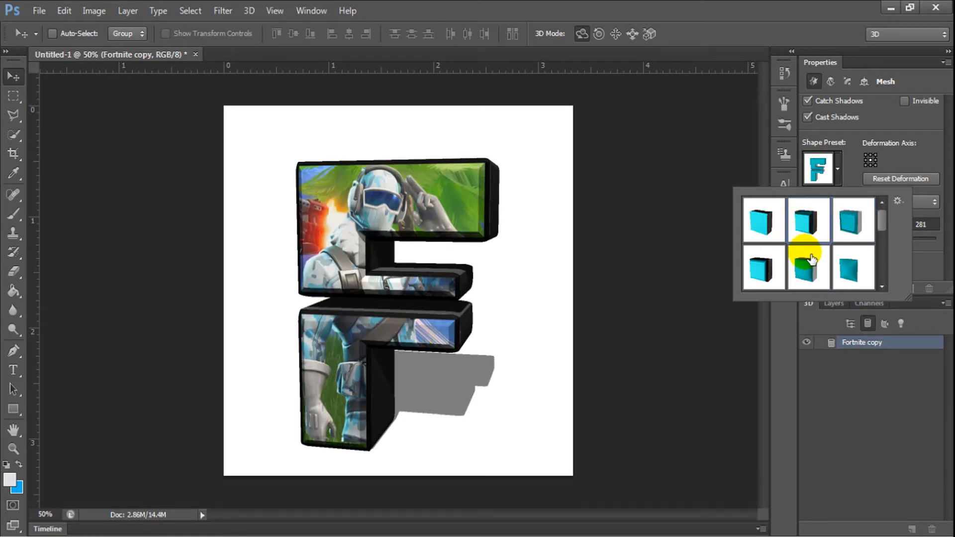
{"action": "left_click", "coordinate": [842, 173]}
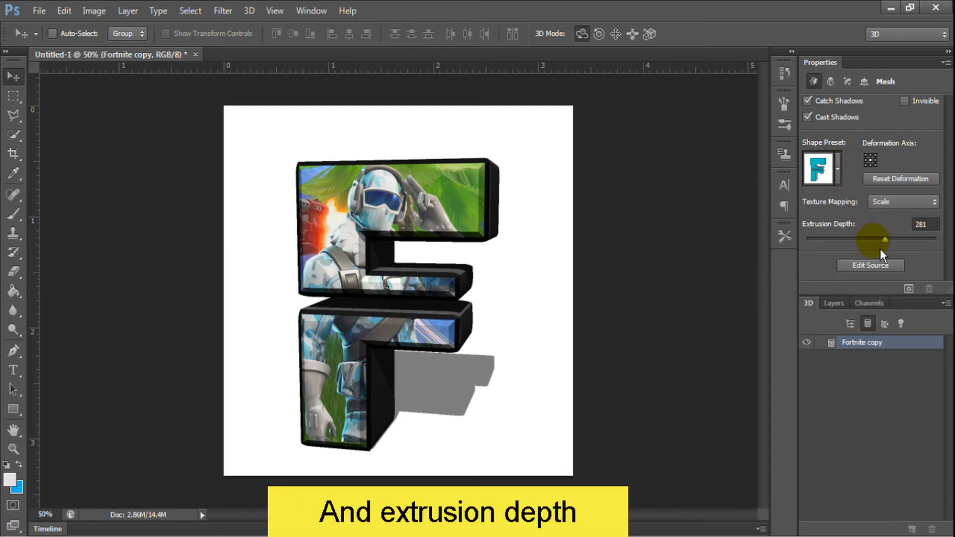
Set the extrusion depth of the Fortnite copy mesh to 478, checking the letter's side faces from an angled view
{"action": "left_click_drag", "start_coordinate": [516, 324], "coordinate": [494, 326]}
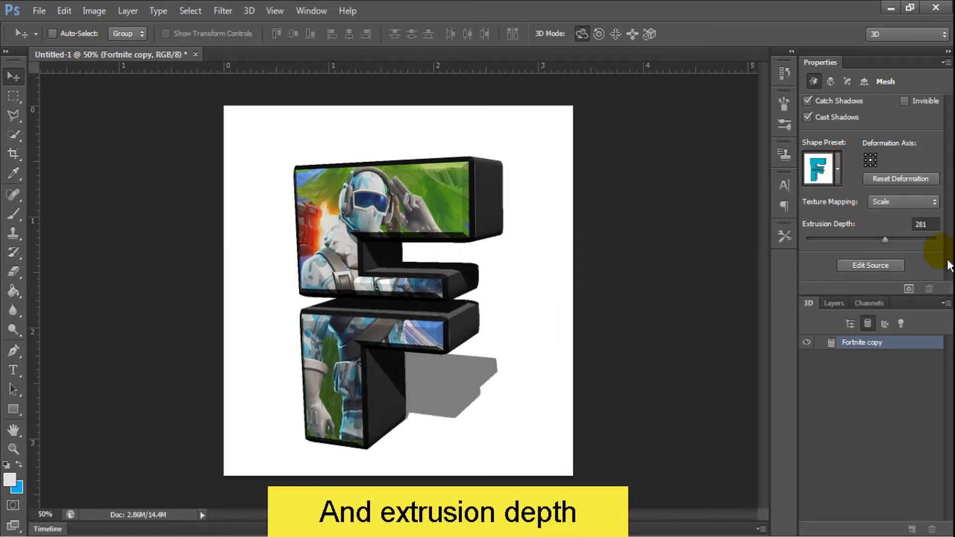
{"action": "mouse_move", "coordinate": [891, 246]}
{"action": "left_mouse_down"}
{"action": "mouse_move", "coordinate": [879, 245]}
{"action": "mouse_move", "coordinate": [900, 243]}
{"action": "left_mouse_up"}
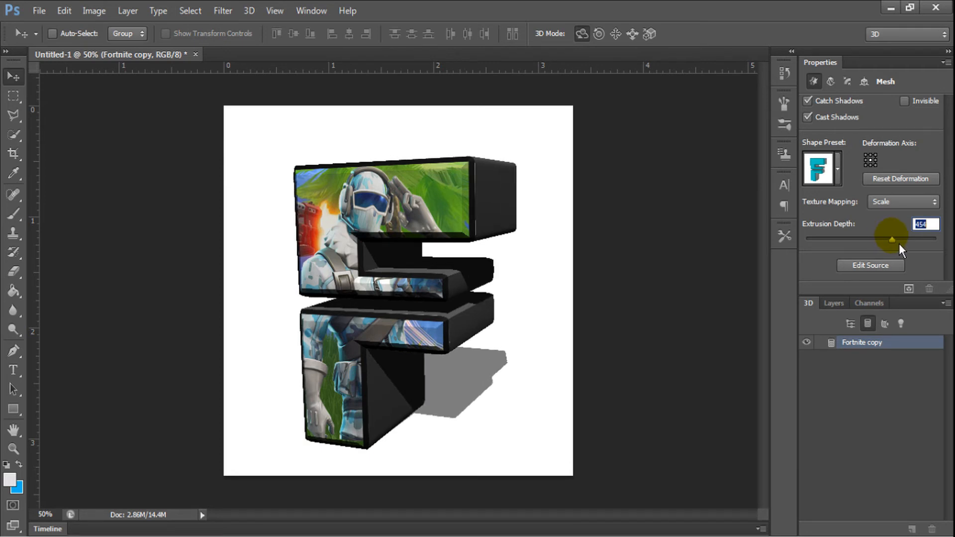
{"action": "left_click_drag", "start_coordinate": [429, 304], "coordinate": [440, 313]}
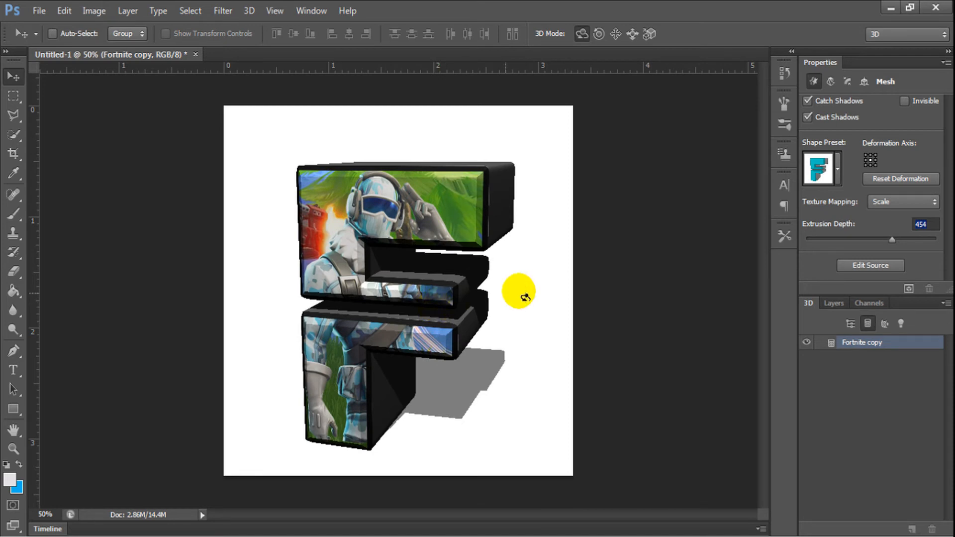
{"action": "left_click", "coordinate": [840, 90]}
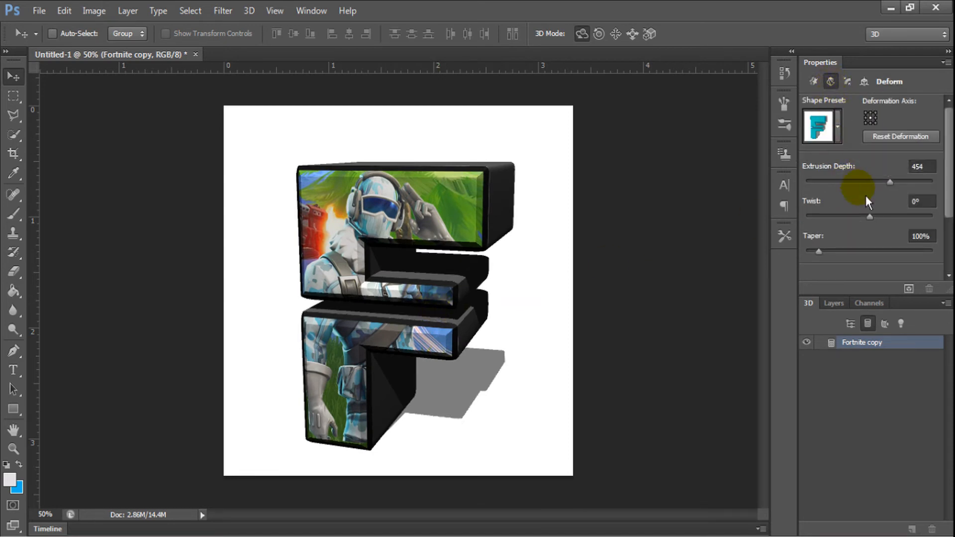
{"action": "left_click_drag", "start_coordinate": [897, 187], "coordinate": [898, 189]}
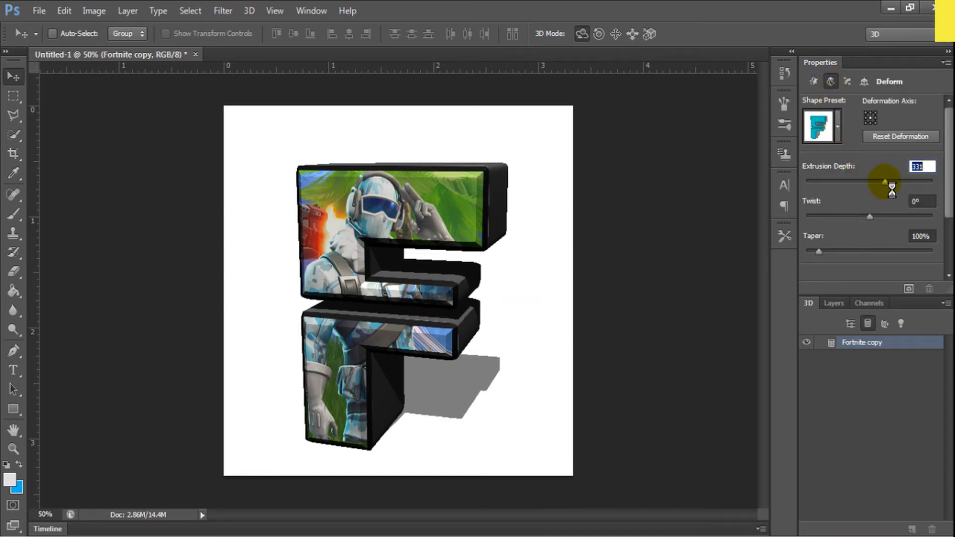
Twist the extruded letter, trying -50° and -30° before settling on -10°, and inspect the deformation from different angles
{"action": "left_click_drag", "start_coordinate": [879, 222], "coordinate": [868, 217]}
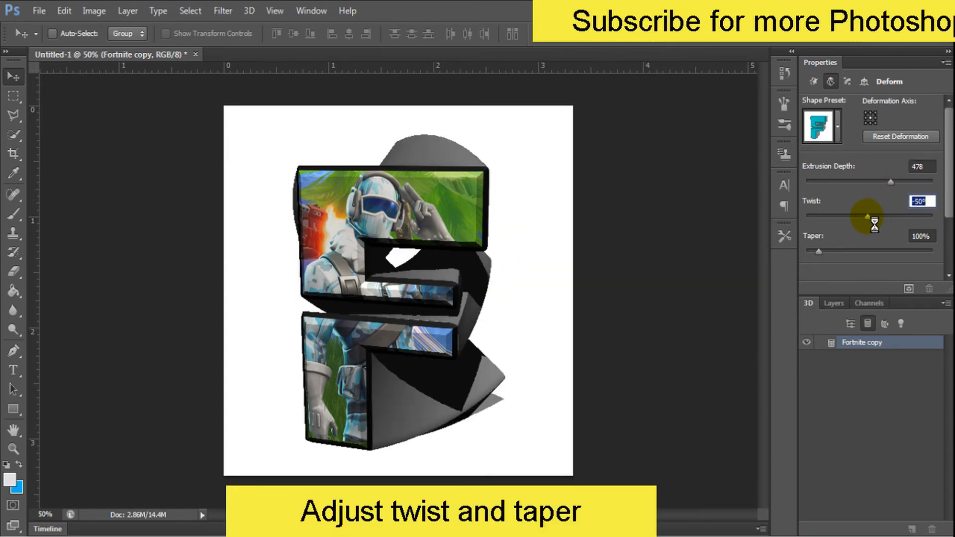
{"action": "mouse_move", "coordinate": [519, 315]}
{"action": "left_mouse_down"}
{"action": "mouse_move", "coordinate": [512, 301]}
{"action": "mouse_move", "coordinate": [398, 309]}
{"action": "mouse_move", "coordinate": [542, 305]}
{"action": "mouse_move", "coordinate": [518, 305]}
{"action": "left_mouse_up"}
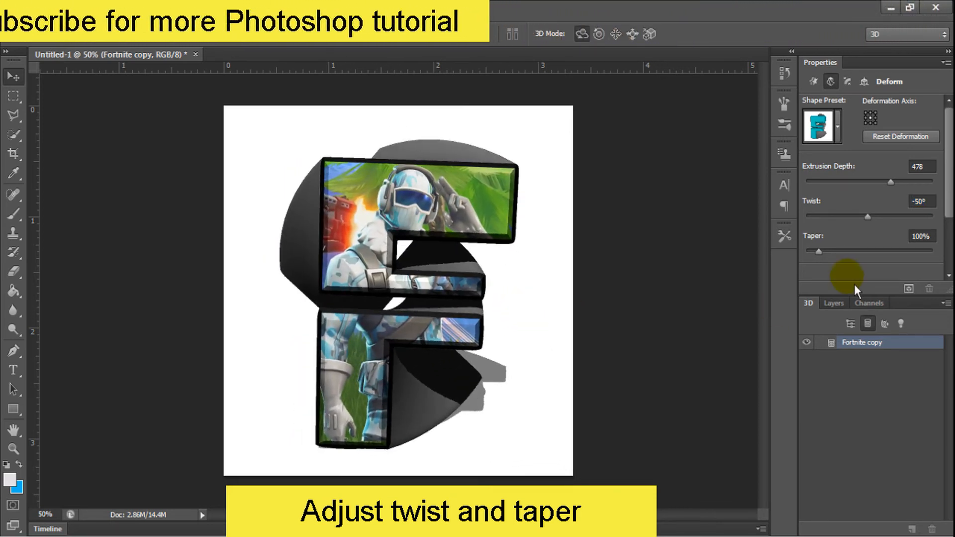
{"action": "left_click_drag", "start_coordinate": [873, 223], "coordinate": [875, 225]}
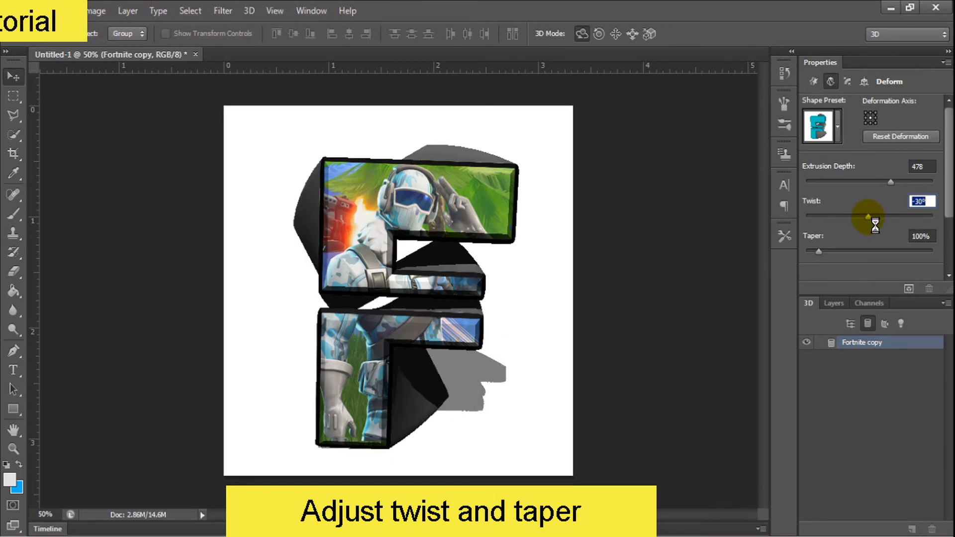
{"action": "left_click", "coordinate": [492, 333]}
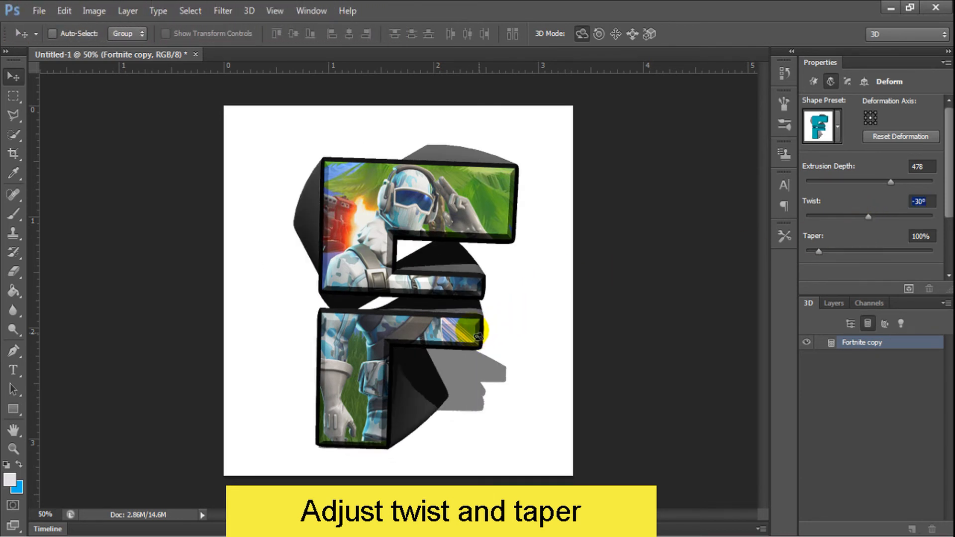
{"action": "mouse_move", "coordinate": [477, 336]}
{"action": "left_mouse_down"}
{"action": "mouse_move", "coordinate": [438, 332]}
{"action": "mouse_move", "coordinate": [470, 331]}
{"action": "left_mouse_up"}
{"action": "left_click", "coordinate": [918, 243]}
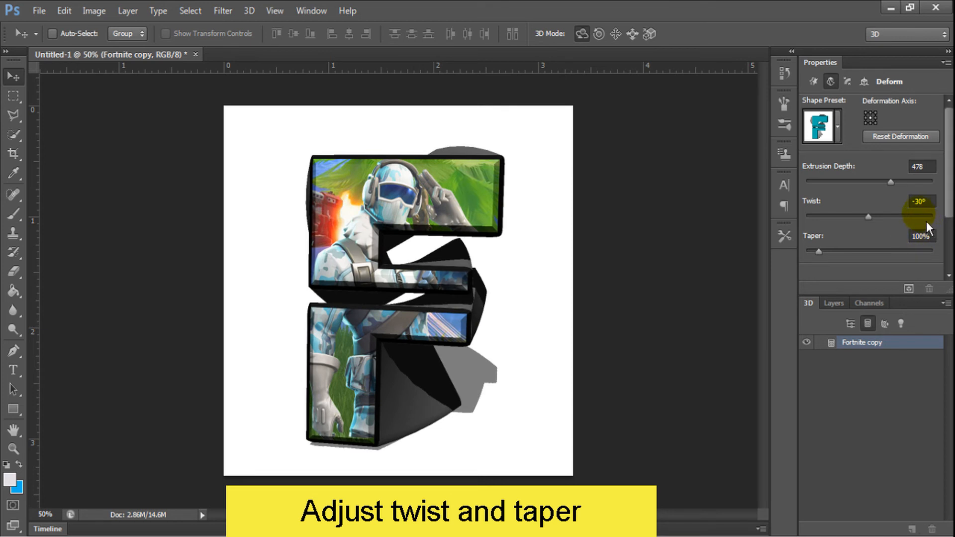
{"action": "left_click_drag", "start_coordinate": [876, 225], "coordinate": [876, 225]}
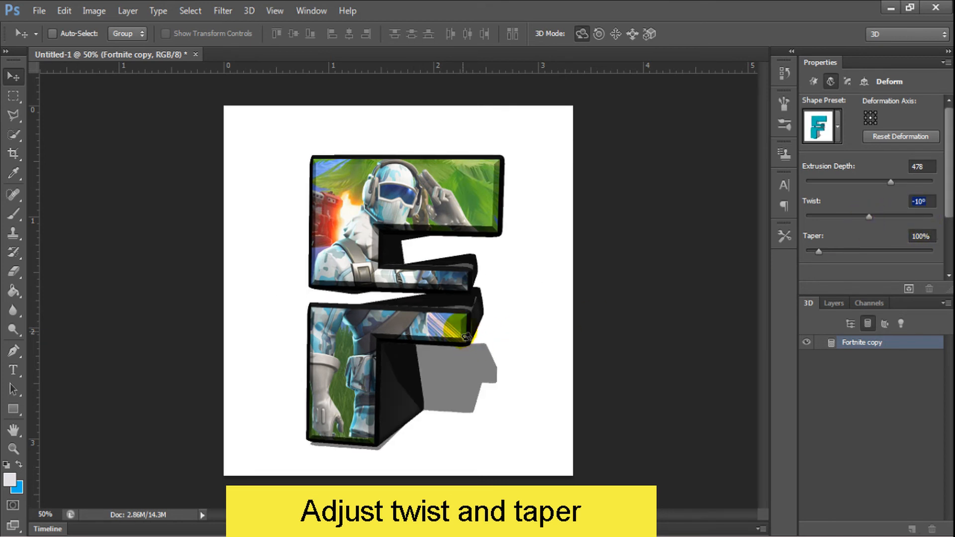
{"action": "mouse_move", "coordinate": [467, 337]}
{"action": "left_mouse_down"}
{"action": "mouse_move", "coordinate": [413, 332]}
{"action": "mouse_move", "coordinate": [461, 339]}
{"action": "left_mouse_up"}
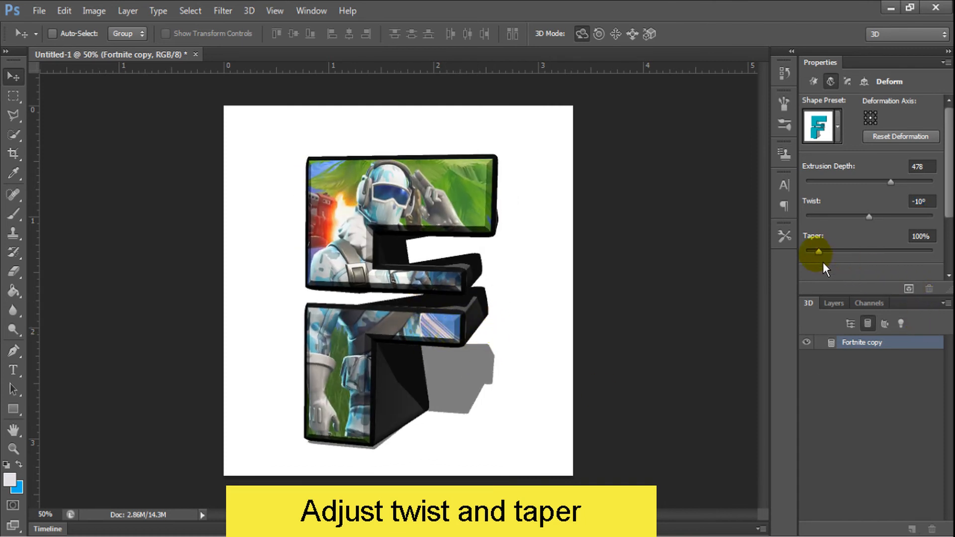
Set the extrusion's taper to 126% and the front cap's inflate angle to -22°
{"action": "left_click_drag", "start_coordinate": [823, 261], "coordinate": [829, 260]}
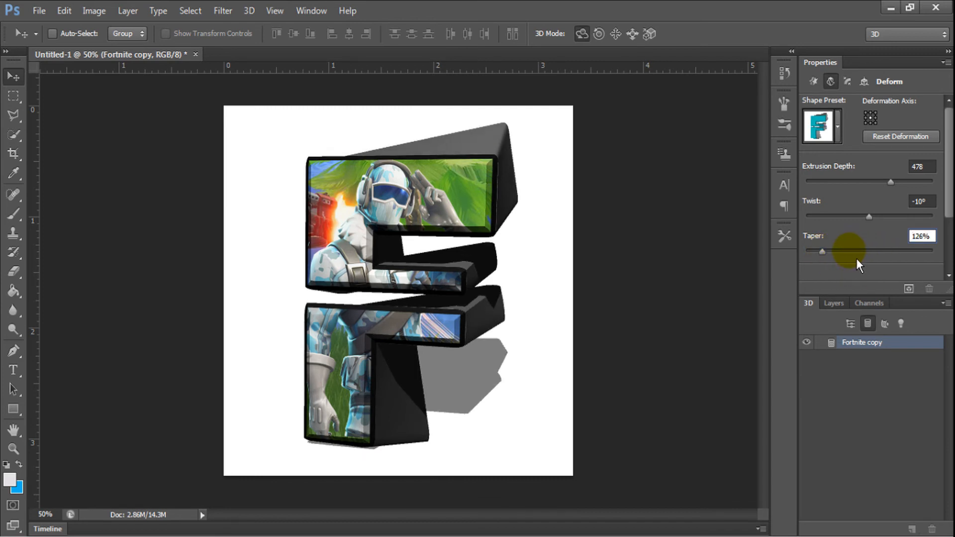
{"action": "left_click", "coordinate": [849, 82]}
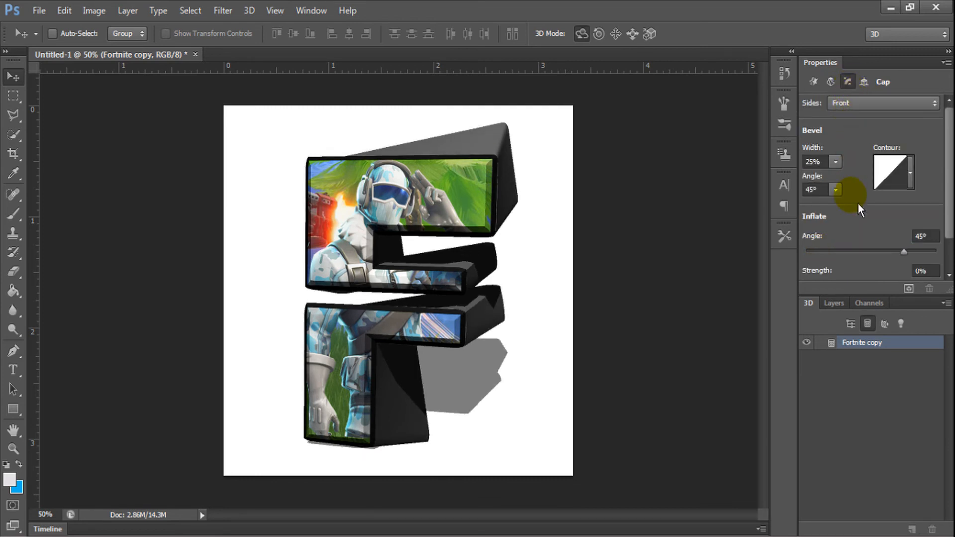
{"action": "left_click_drag", "start_coordinate": [912, 259], "coordinate": [896, 259]}
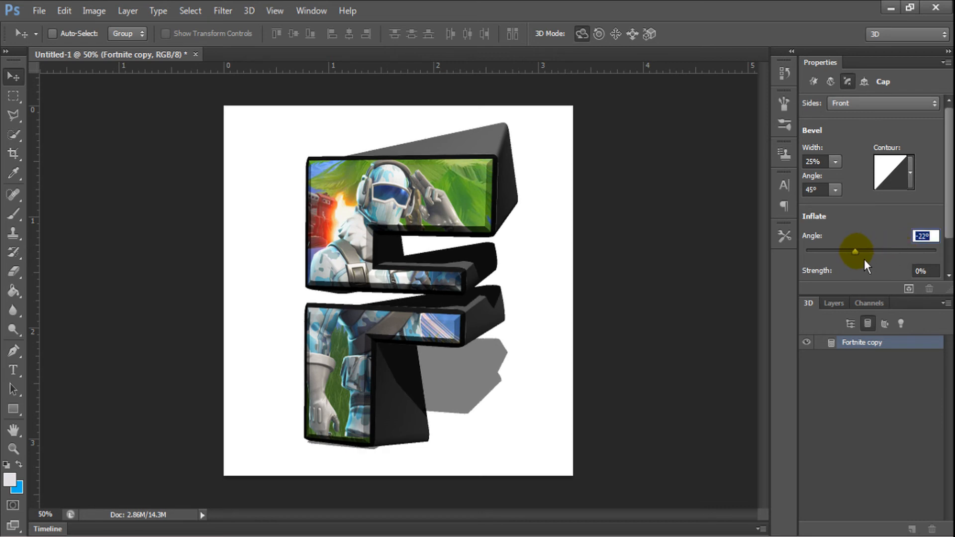
Rotate the whole 3D scene by about -11.4° around Y to expose more of the letter's side faces
{"action": "left_click", "coordinate": [865, 81]}
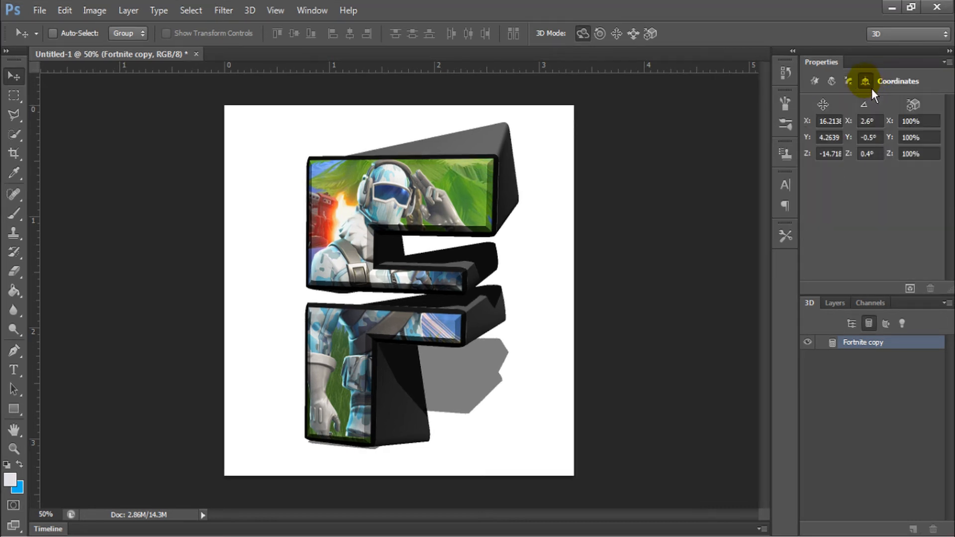
{"action": "left_click", "coordinate": [877, 154]}
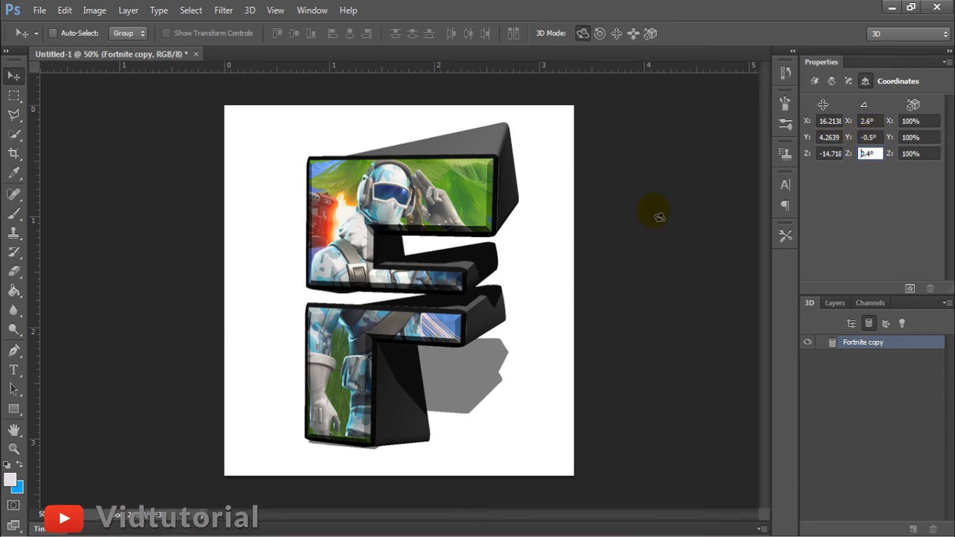
{"action": "left_click", "coordinate": [519, 281]}
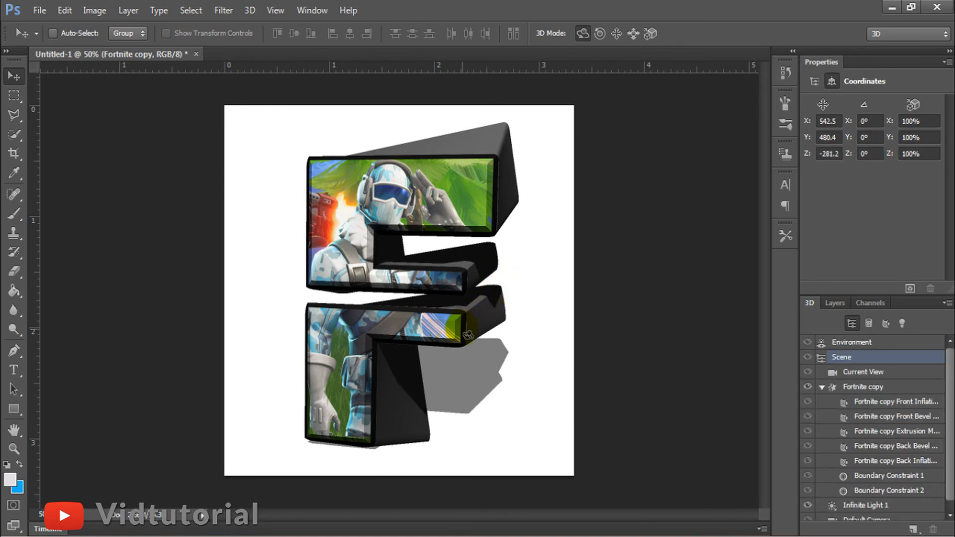
{"action": "left_click_drag", "start_coordinate": [470, 334], "coordinate": [649, 347]}
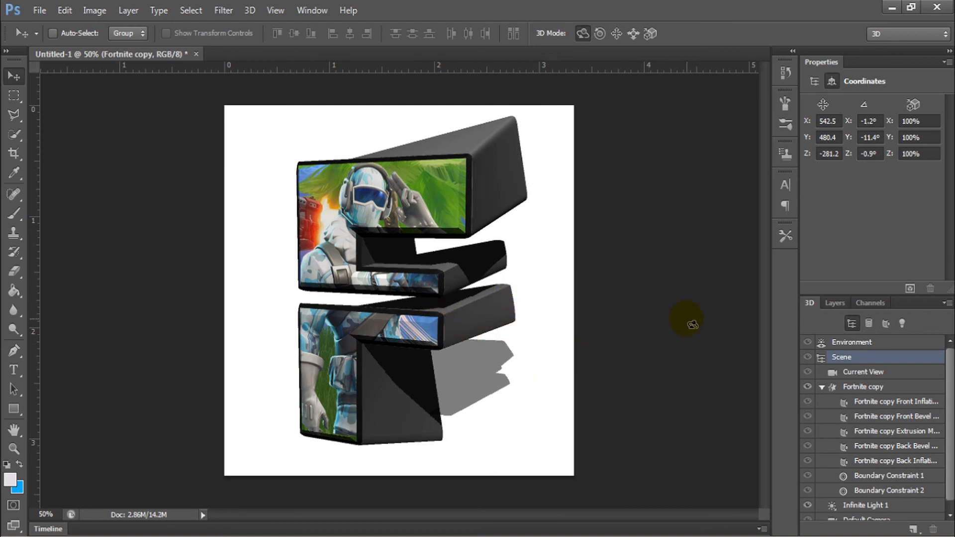
Render the Fortnite copy 3D layer
{"action": "left_click", "coordinate": [840, 310]}
{"action": "left_click", "coordinate": [888, 394]}
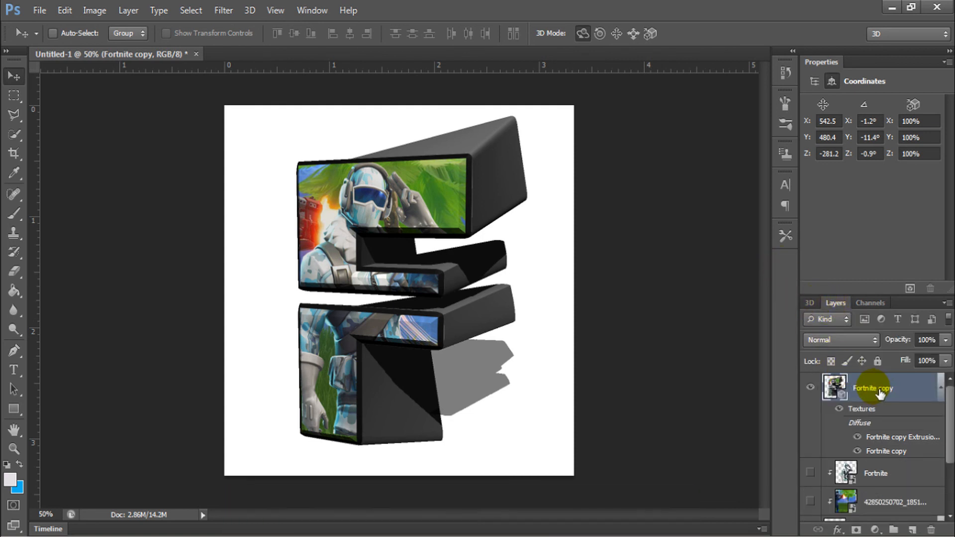
{"action": "right_click", "coordinate": [884, 393]}
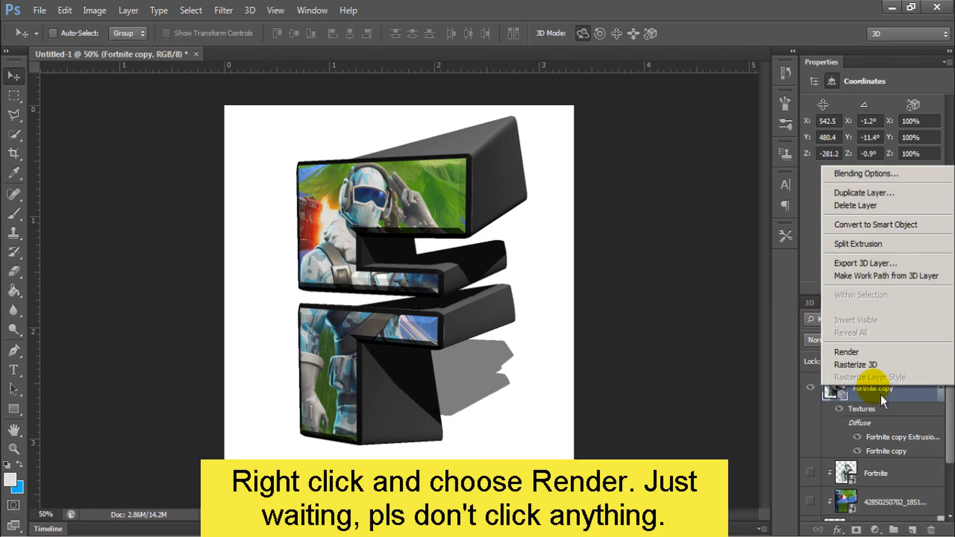
{"action": "left_click", "coordinate": [864, 357]}
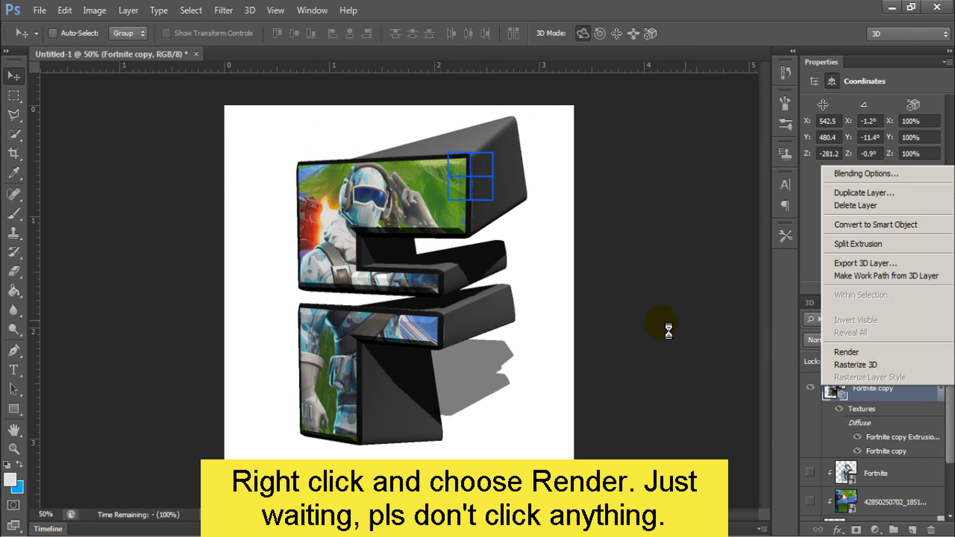